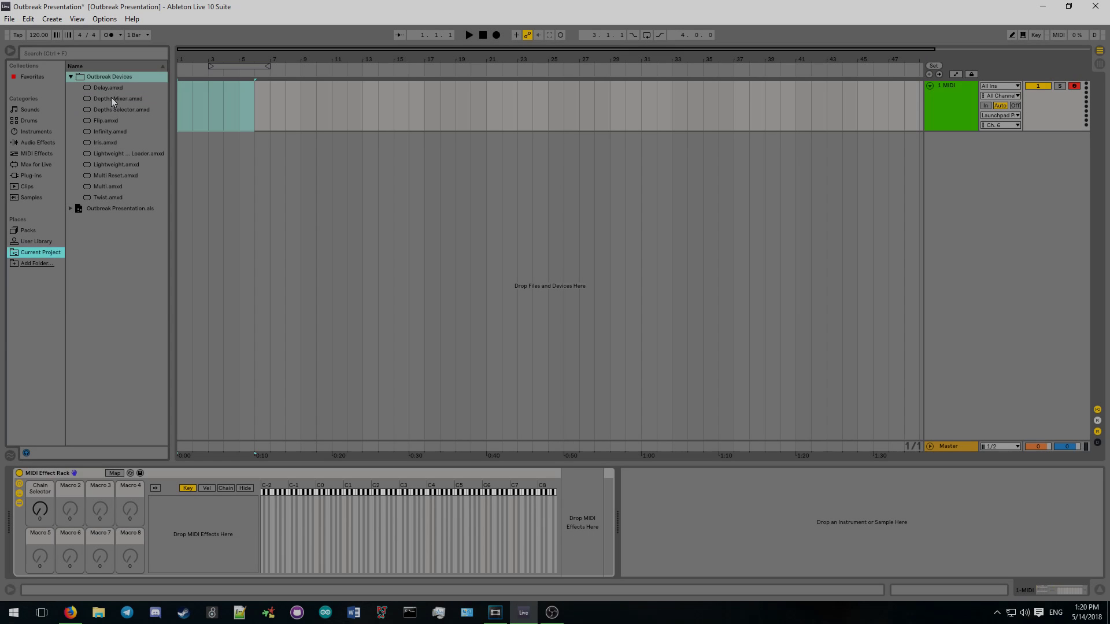
Place Depths Mixer after the MIDI Effect Rack and load Lightweight, Flip and Iris into the rack chain.
drag(113, 99, 177, 333)
drag(566, 550, 717, 525)
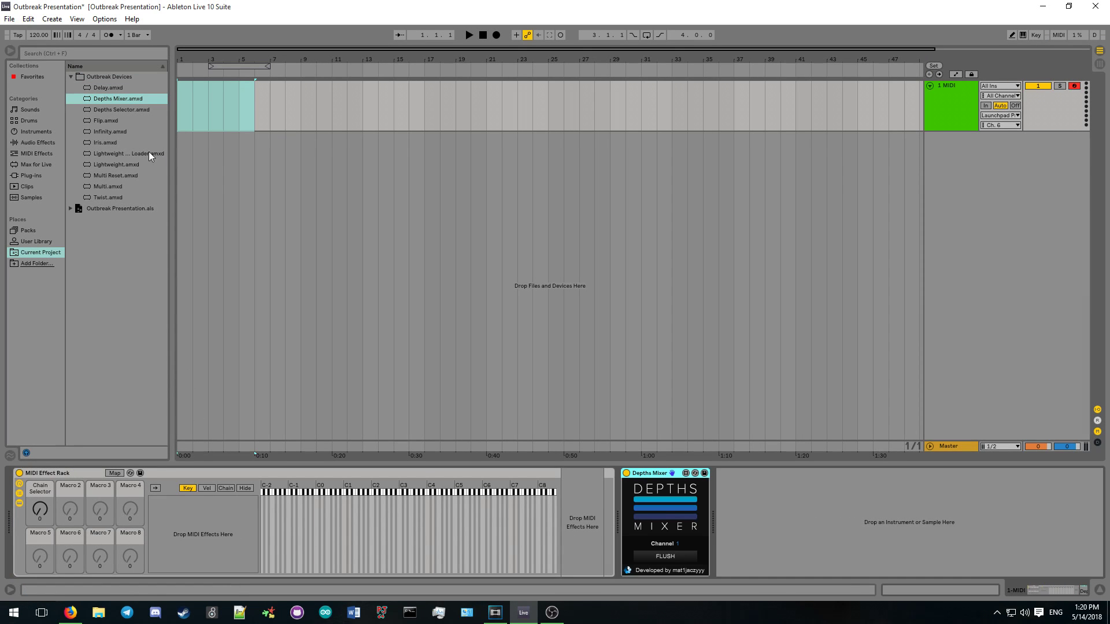
drag(106, 164, 205, 476)
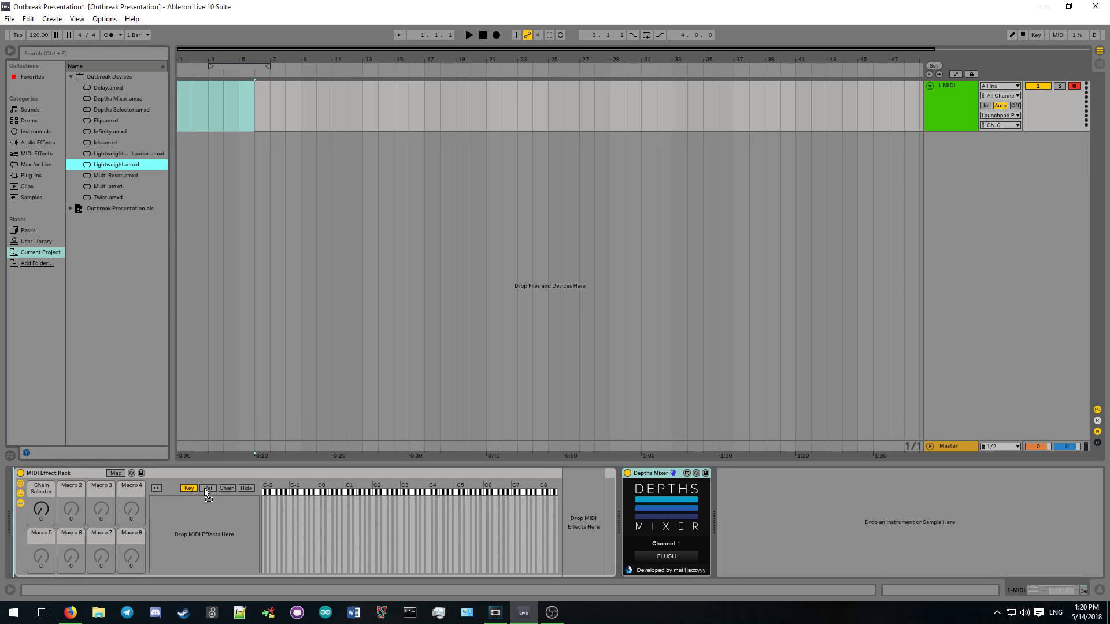
drag(203, 526, 202, 527)
drag(107, 121, 652, 504)
drag(103, 144, 751, 508)
Insert the Depths Selector device just before Depths Mixer.
click(115, 164)
shift+click(116, 153)
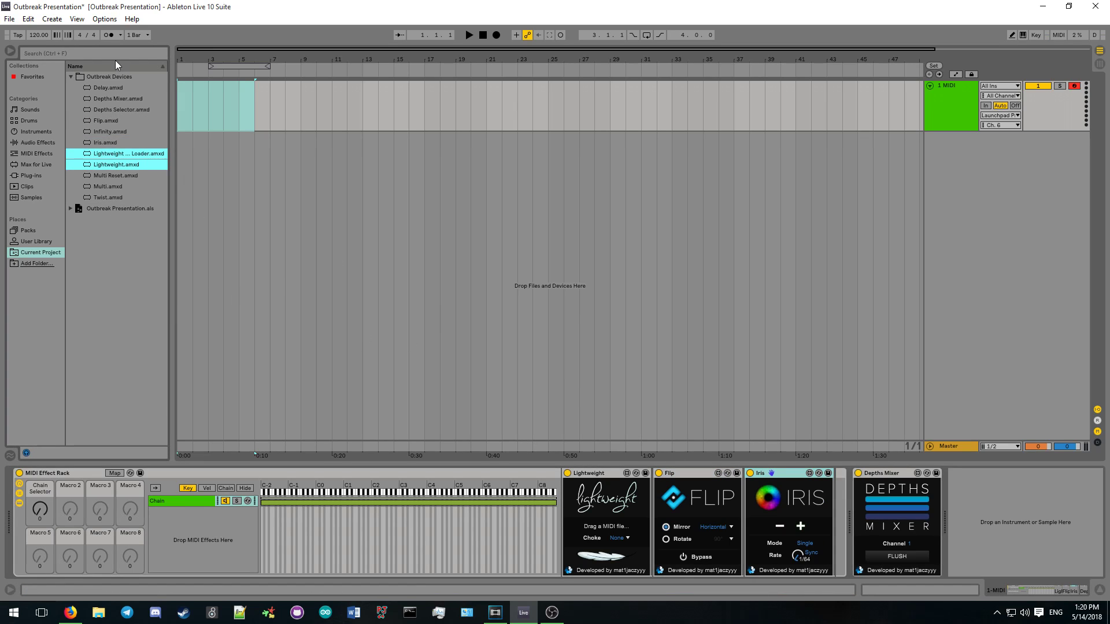
click(127, 88)
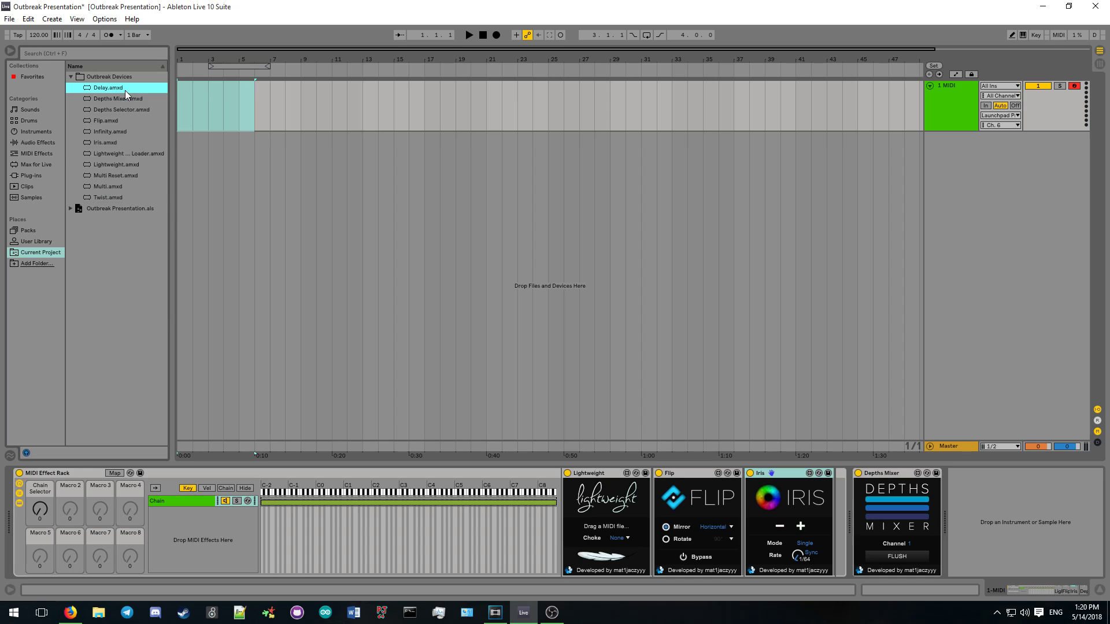
drag(127, 110, 838, 488)
Run Collect All and Save with the default options, confirming the media copy.
click(11, 20)
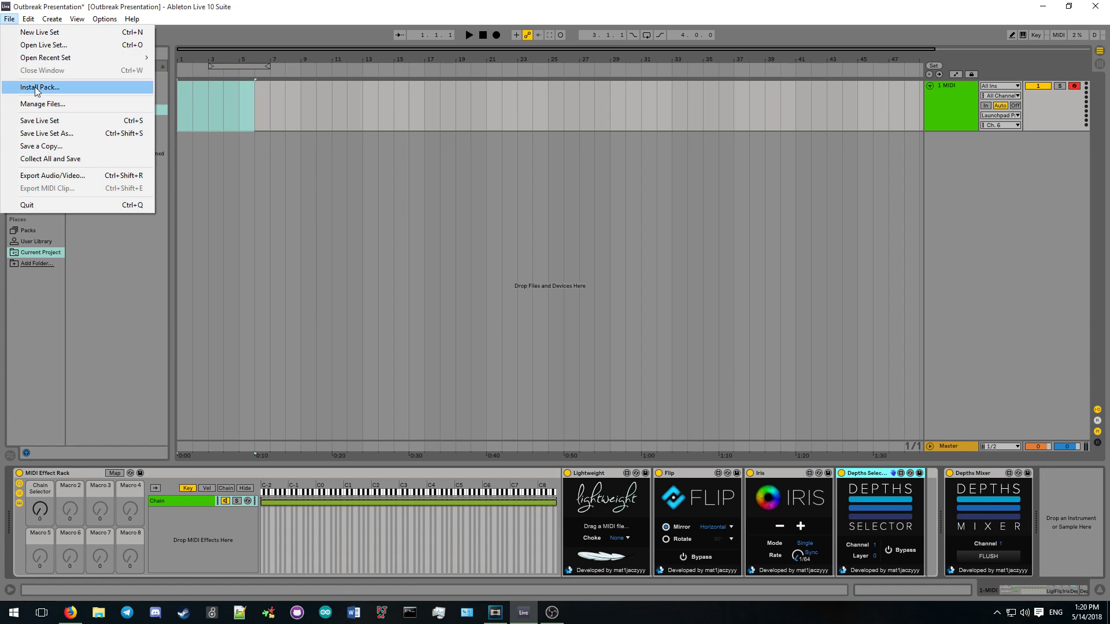
click(33, 166)
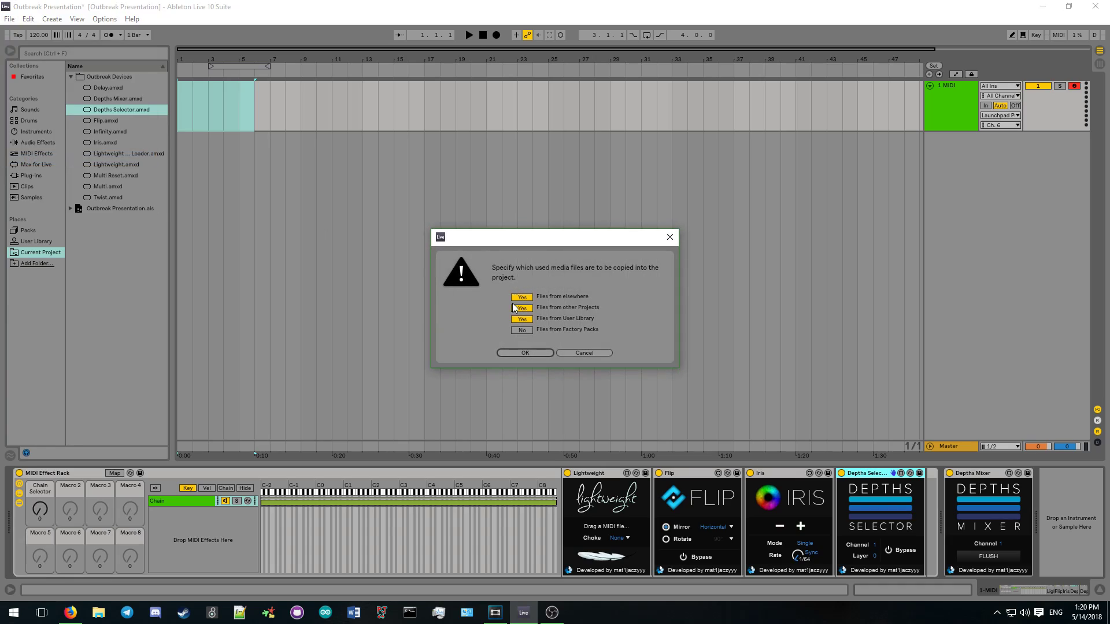
click(525, 351)
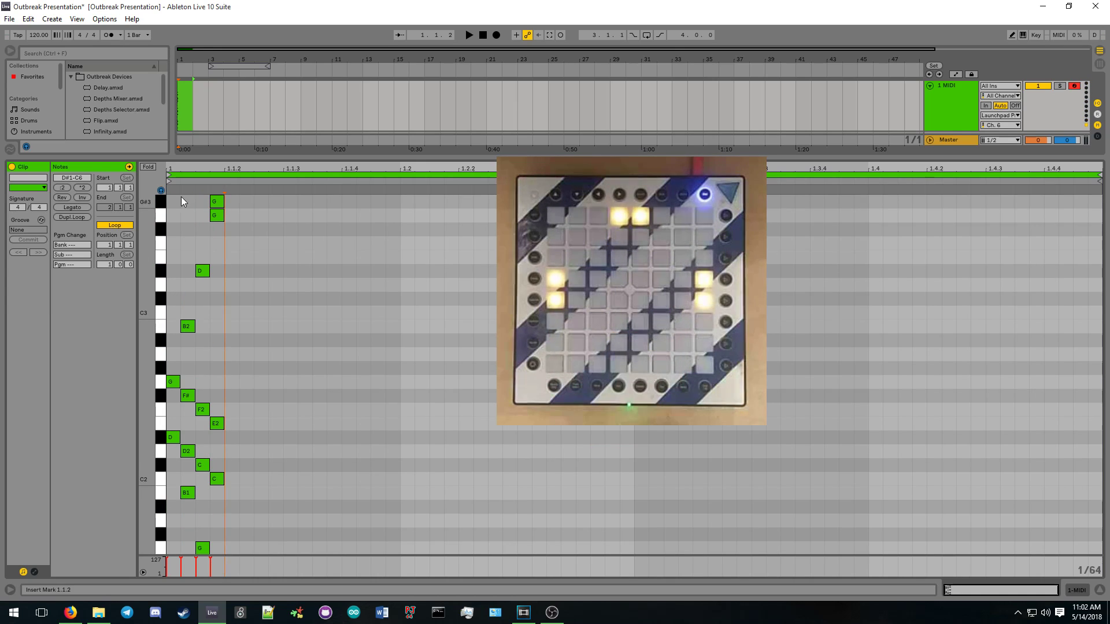
Export the arrangement clip's notes as New MIDI File.mid.
right_click(186, 107)
click(222, 228)
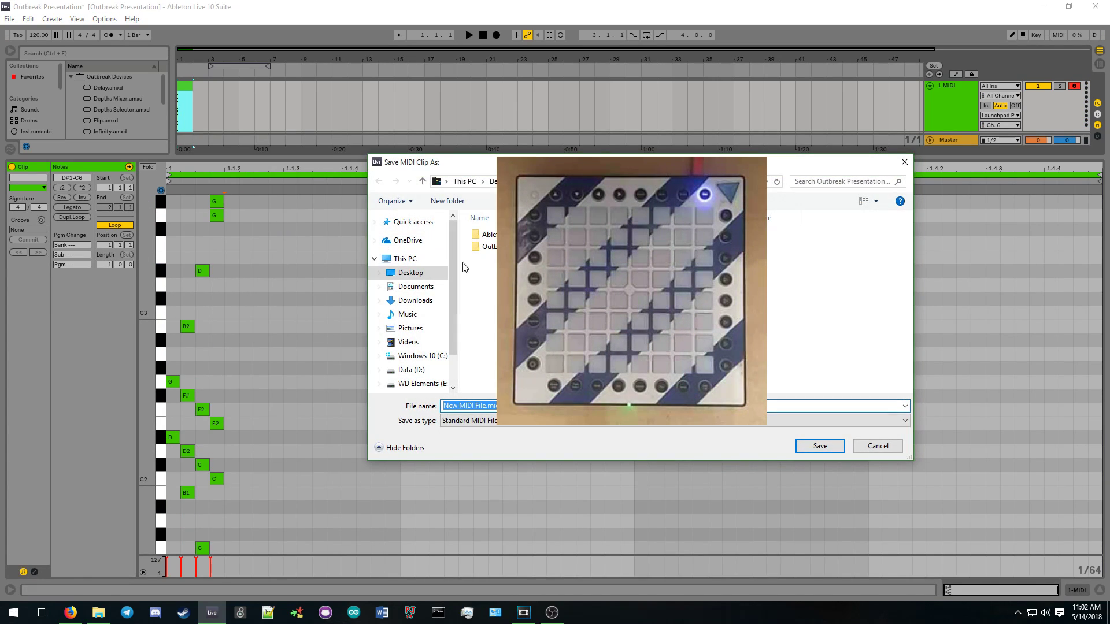
key(Escape)
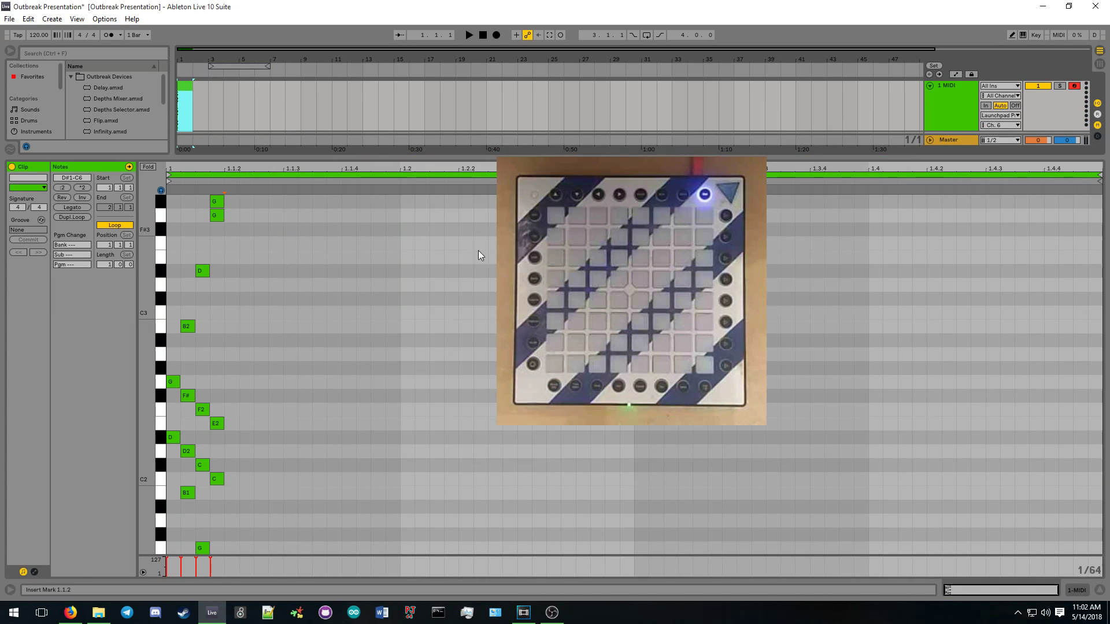
Load Lightweight onto the 1 MIDI track and drop New MIDI File.mid into it.
click(1099, 590)
click(952, 123)
double_click(116, 164)
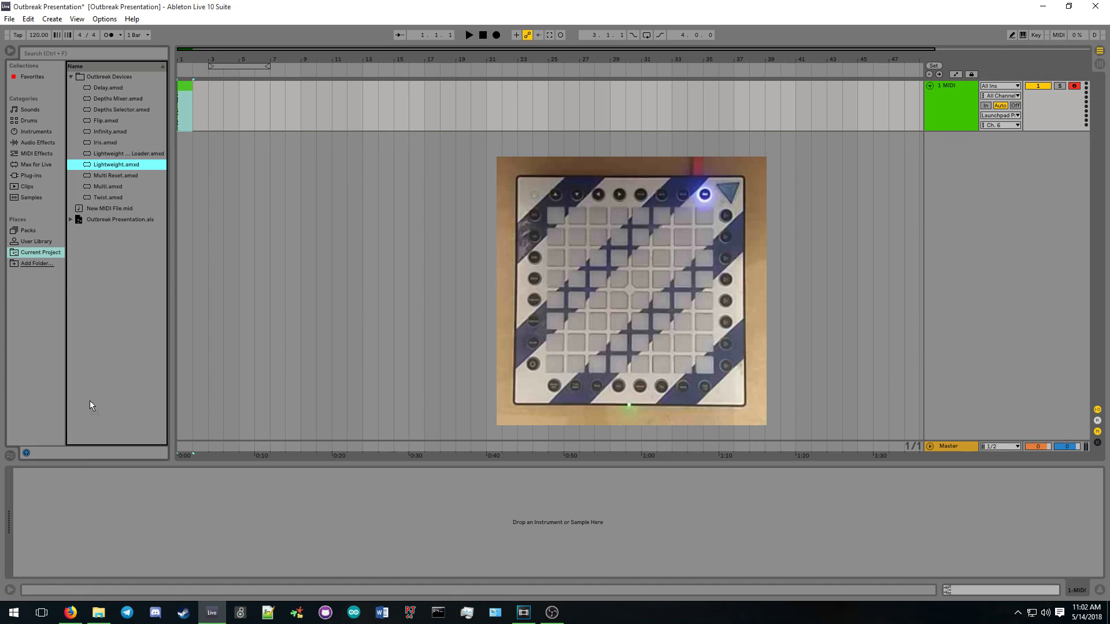
drag(109, 209, 57, 515)
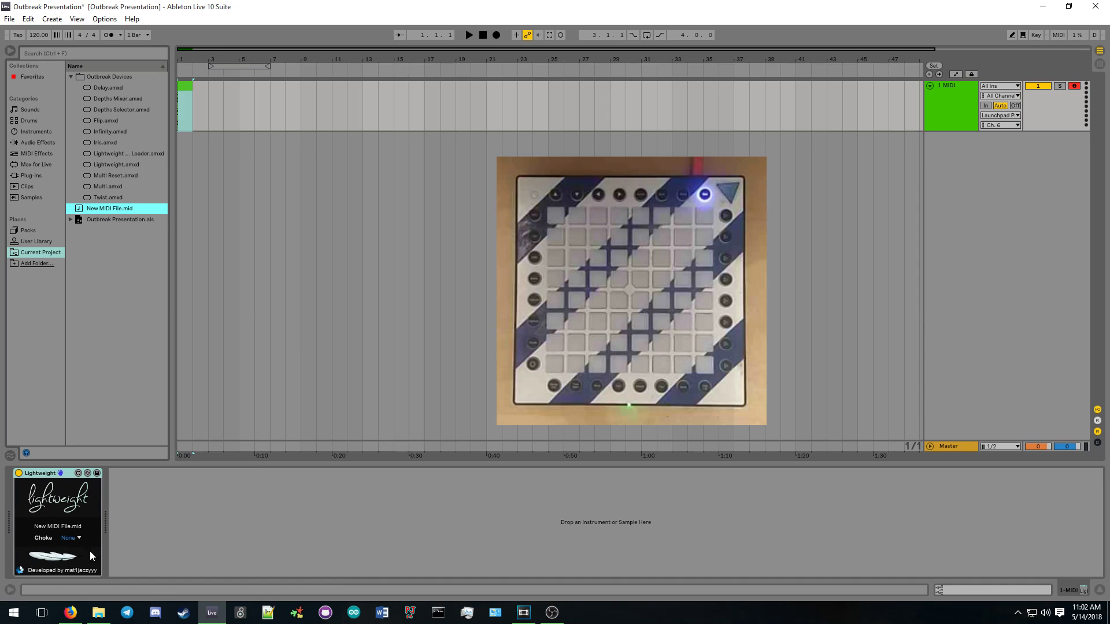
Save the Live set and set the tempo to 244.
click(9, 19)
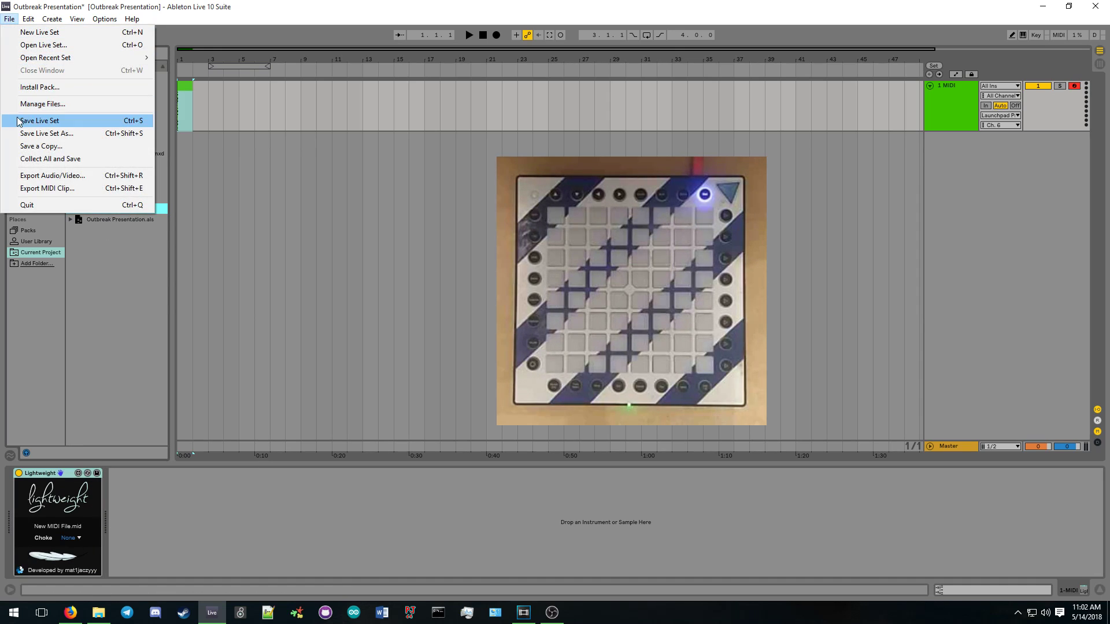
click(34, 119)
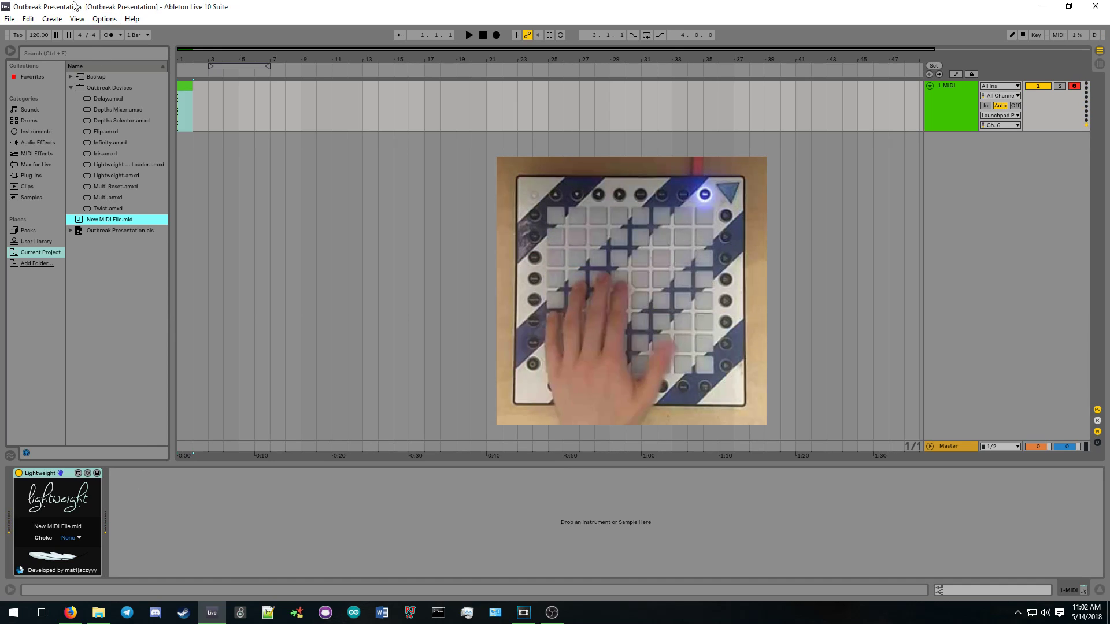
drag(37, 36, 37, 88)
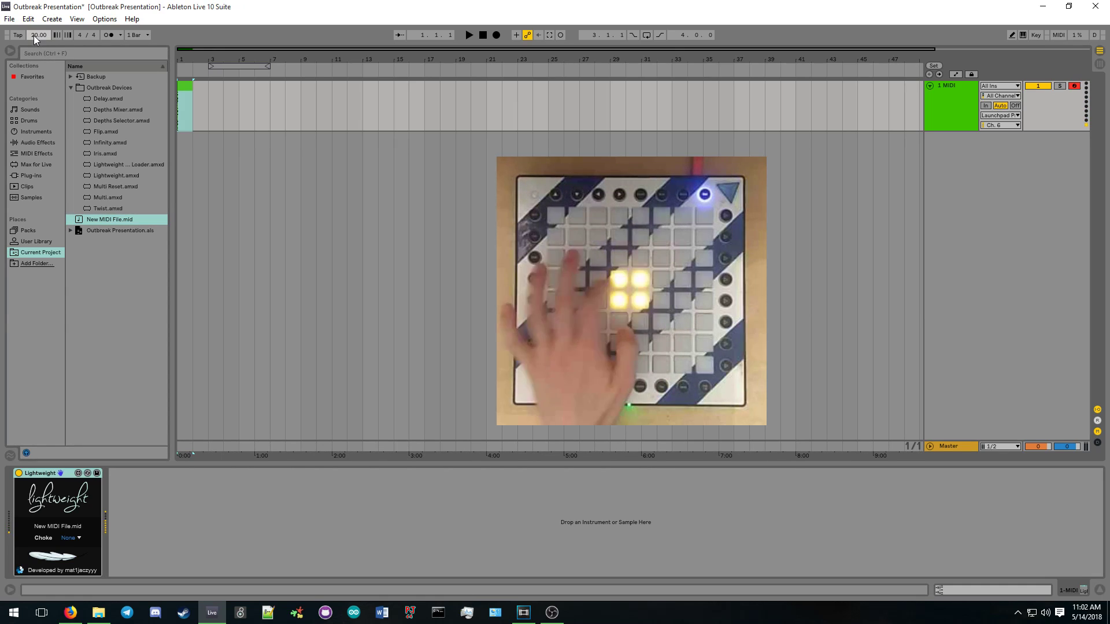
drag(33, 36, 33, 0)
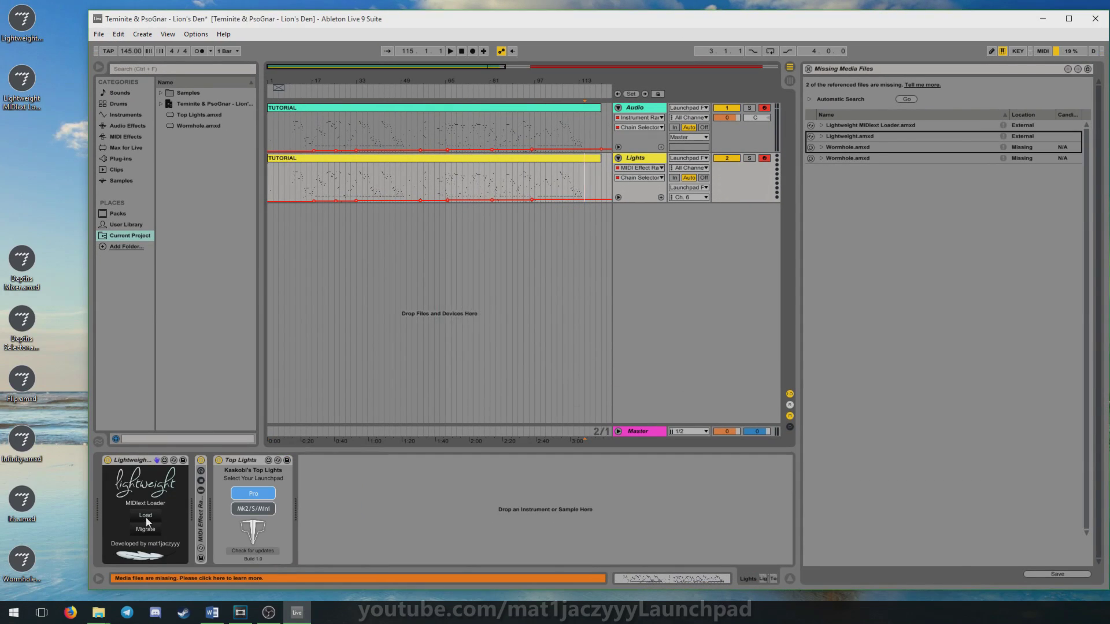
Load the Lightweight MIDIext Loader's stored MIDI Effect Rack containing a Pitch device.
click(147, 518)
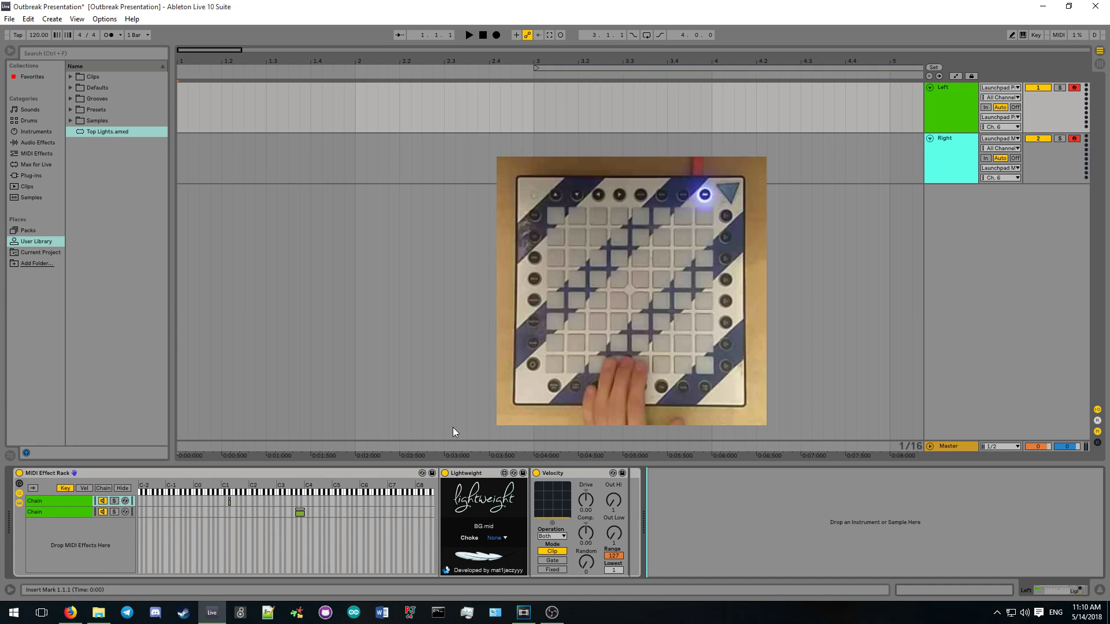
Add Depths Mixer after Velocity and Depths Selector before it in the first chain.
click(40, 252)
click(118, 98)
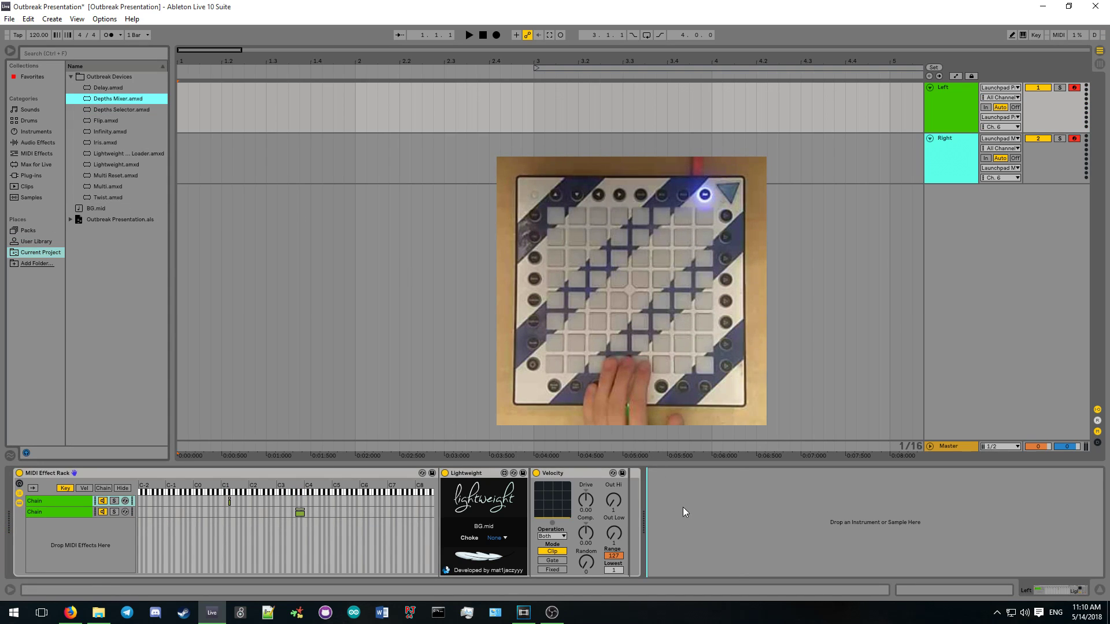
drag(683, 512, 684, 512)
mouse_move(139, 110)
mouse_down()
mouse_move(657, 513)
mouse_move(631, 504)
mouse_up()
Copy Depths Selector and paste it into the second chain.
right_click(649, 475)
key(Escape)
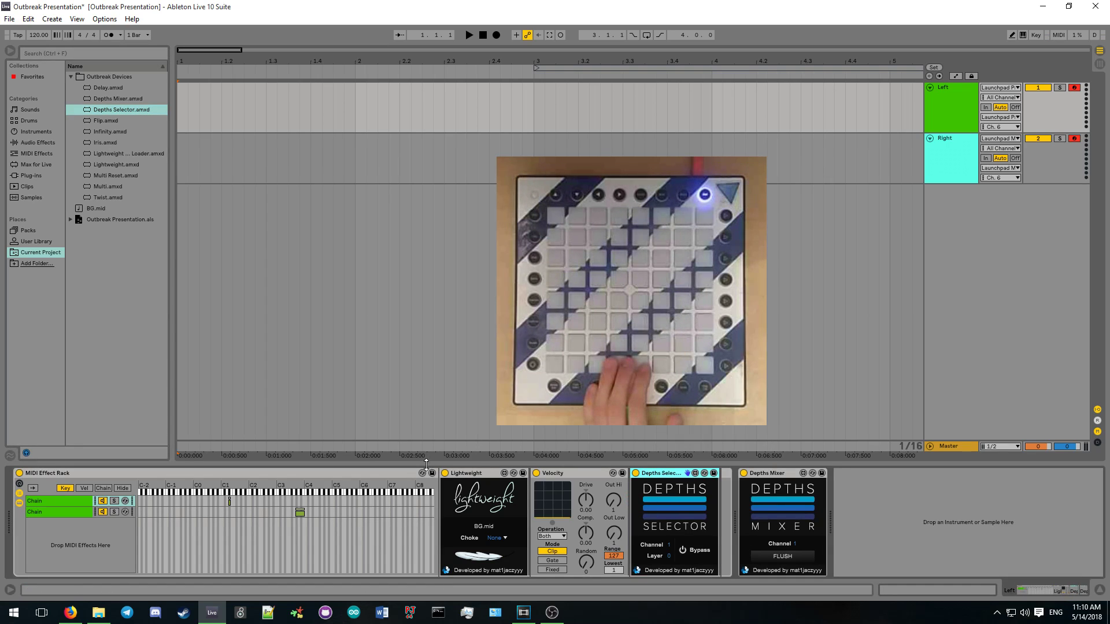
click(403, 512)
key(ctrl+v)
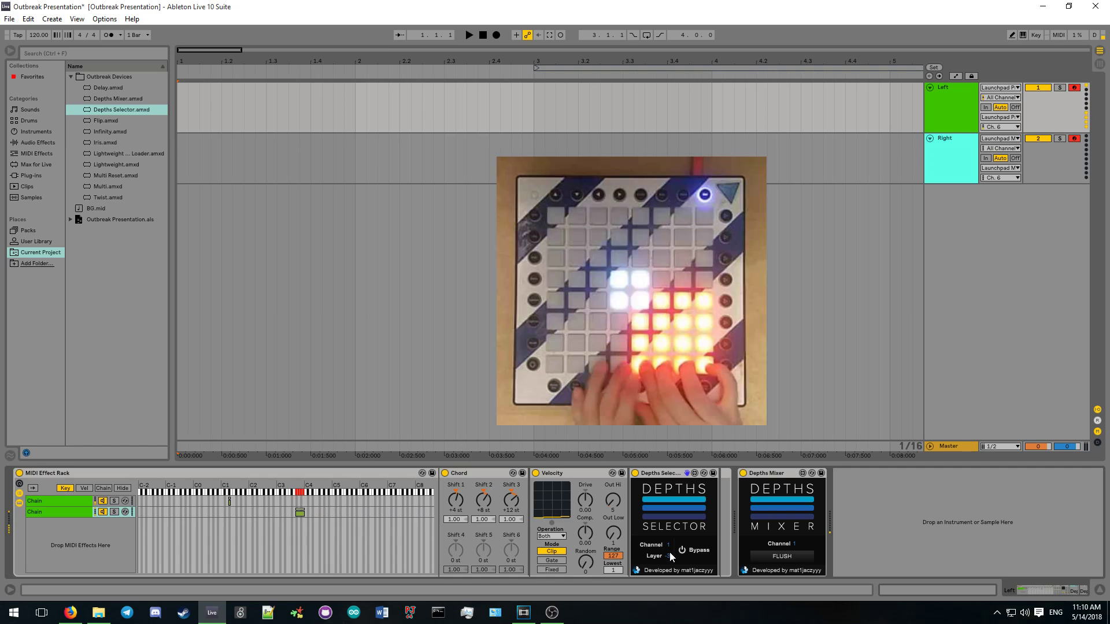
Add and then delete Top Lights after Depths Mixer, and show the Right track's devices.
click(319, 289)
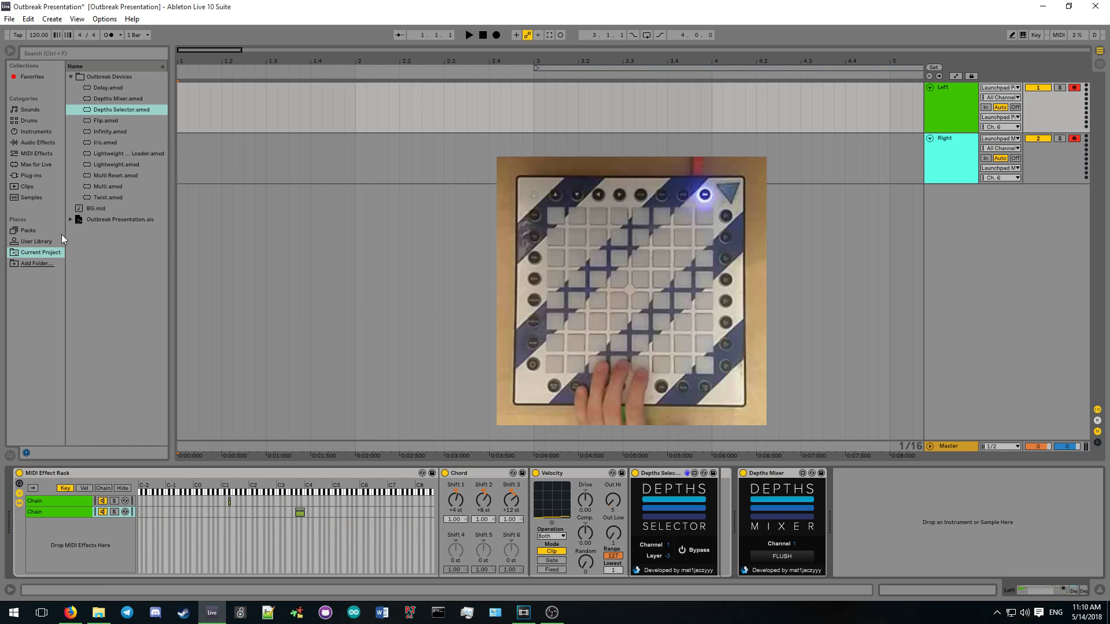
click(58, 241)
drag(457, 314, 876, 518)
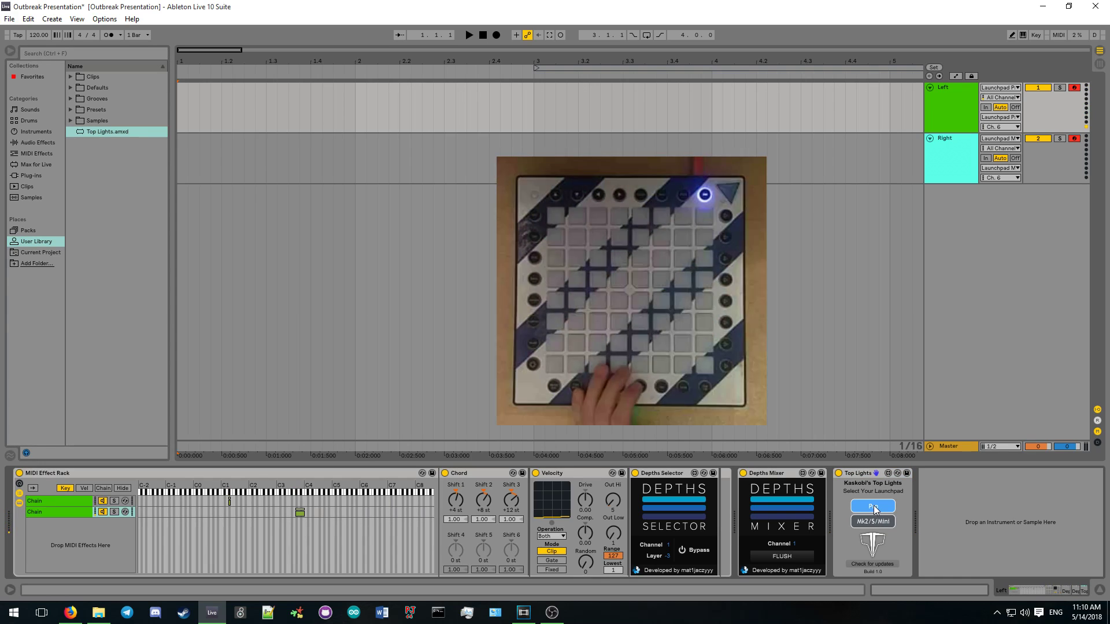
click(865, 475)
key(Delete)
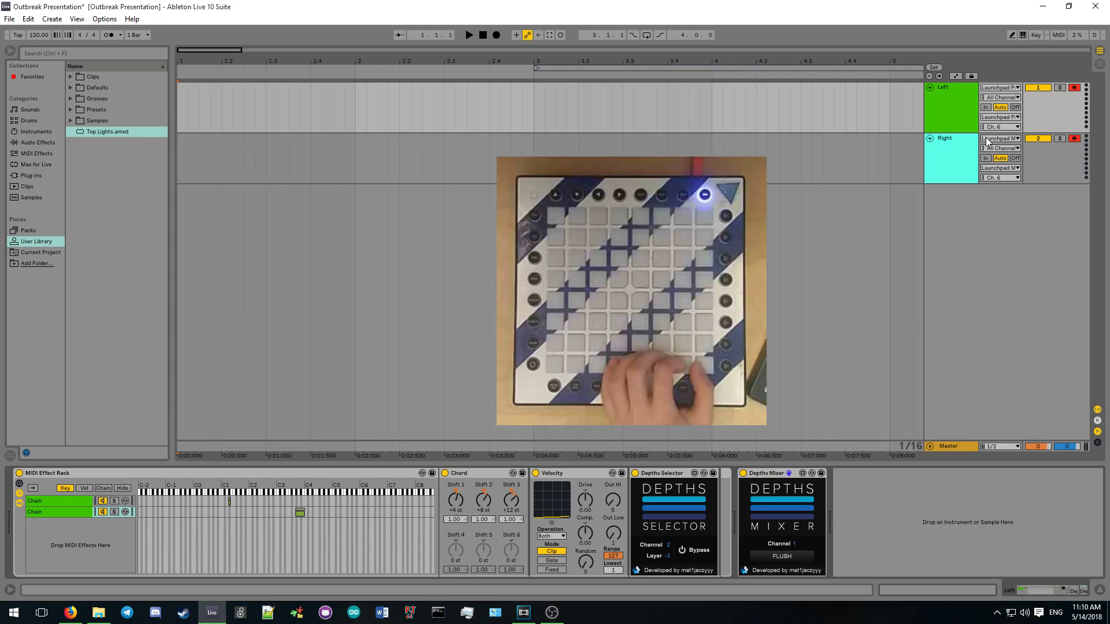
click(955, 149)
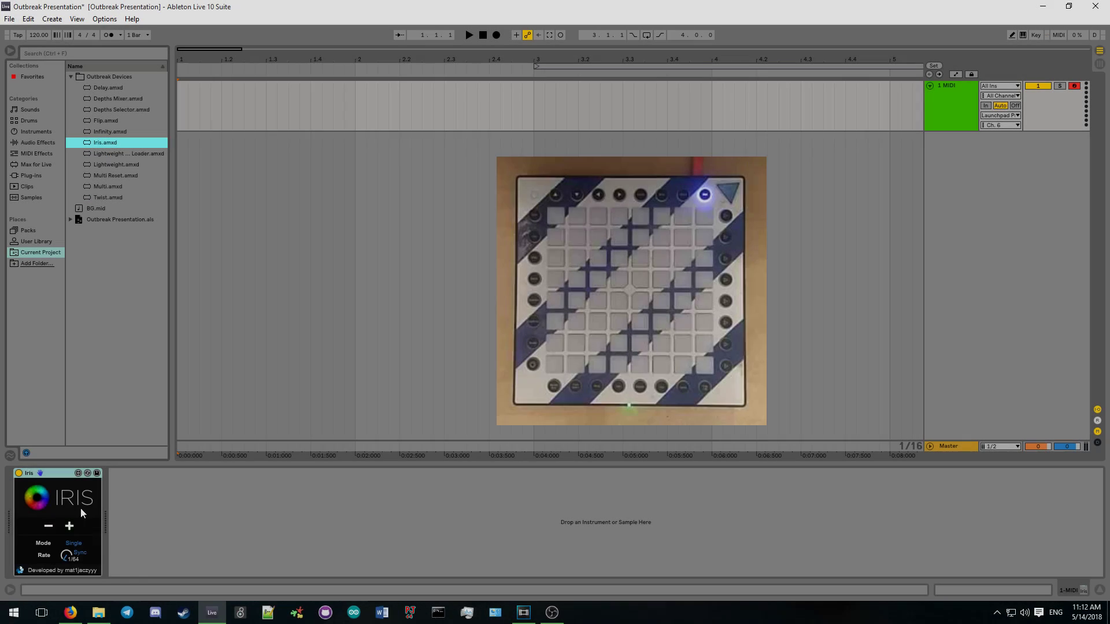
Expand the Iris device with its + button to show more columns.
click(69, 526)
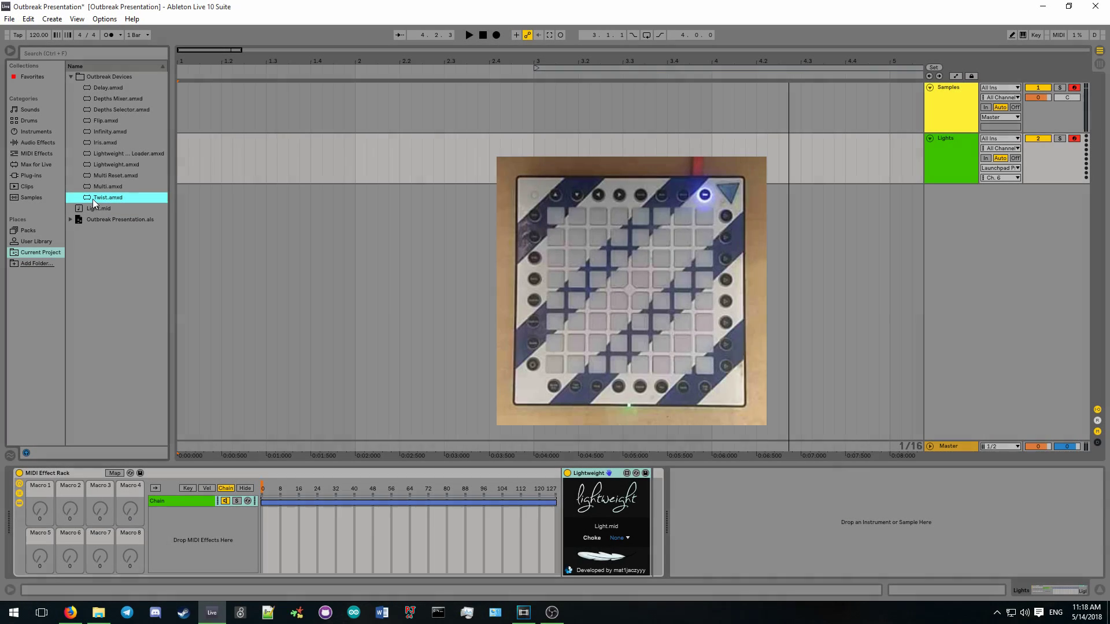
Add Twist before Lightweight on Lights, switch it on, and map the chain selector to Macro 1.
drag(570, 464, 565, 482)
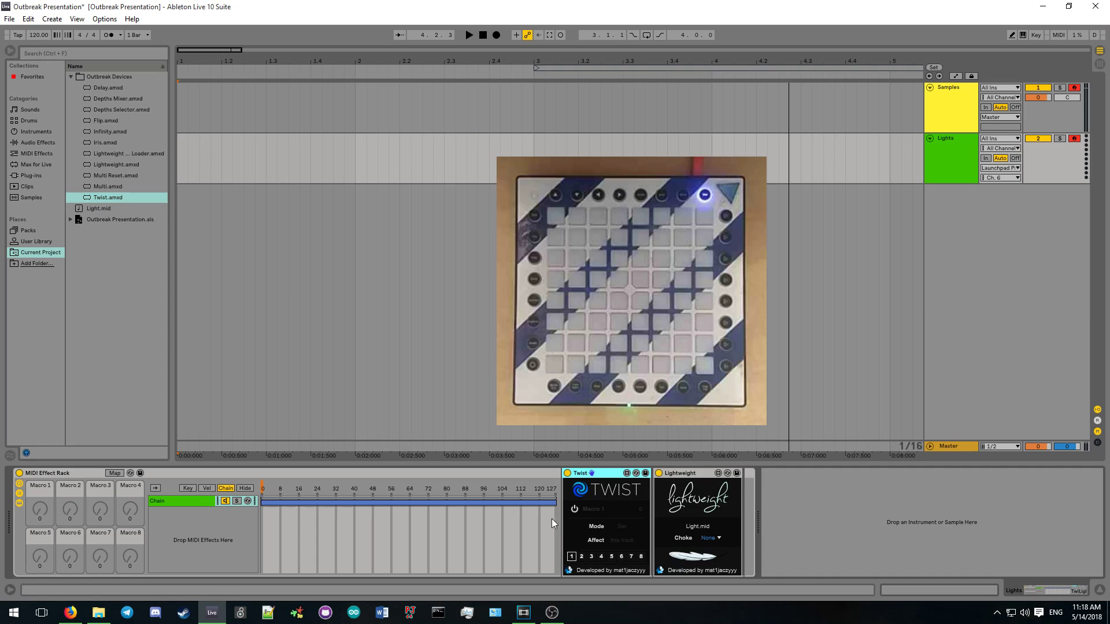
click(574, 509)
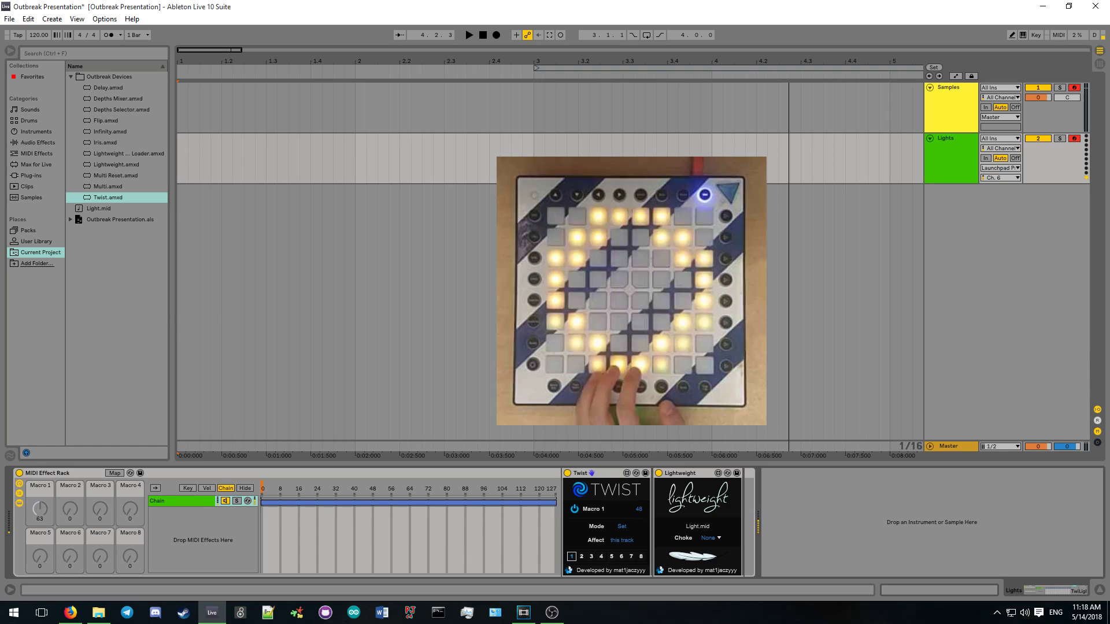
right_click(406, 490)
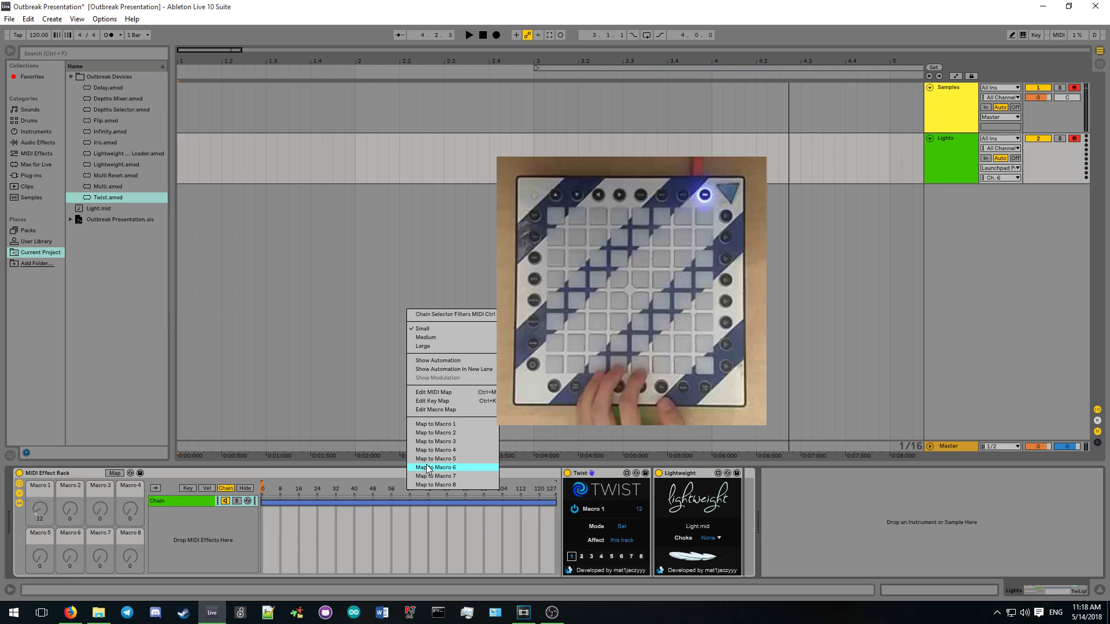
click(441, 430)
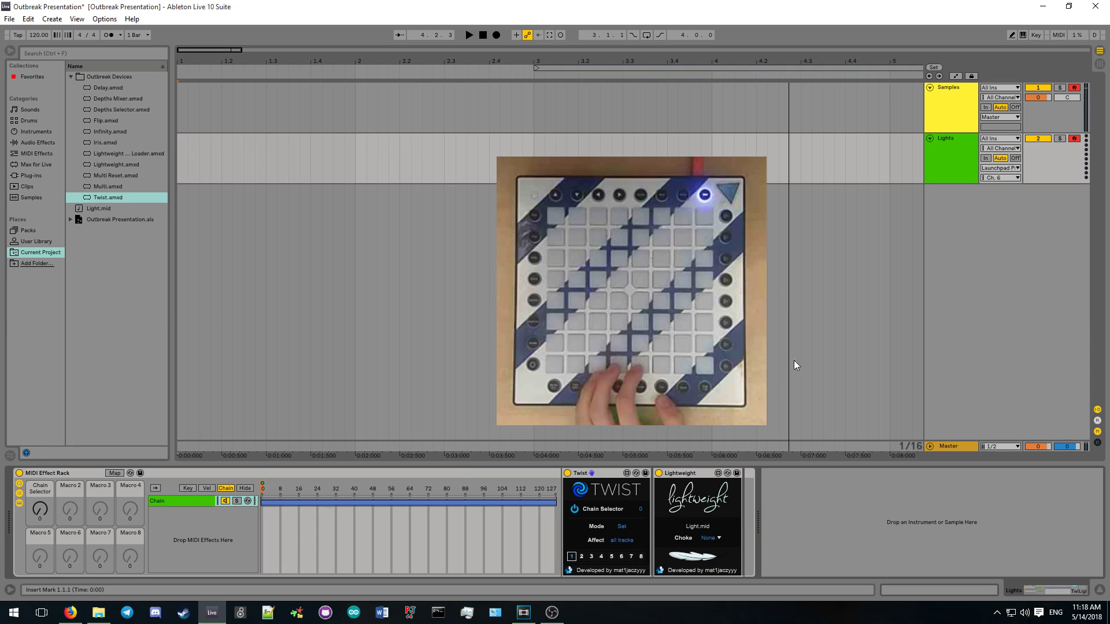
Set Twist to target chain 2, then select the chain inside the Samples track's Drum Rack.
click(956, 116)
click(952, 153)
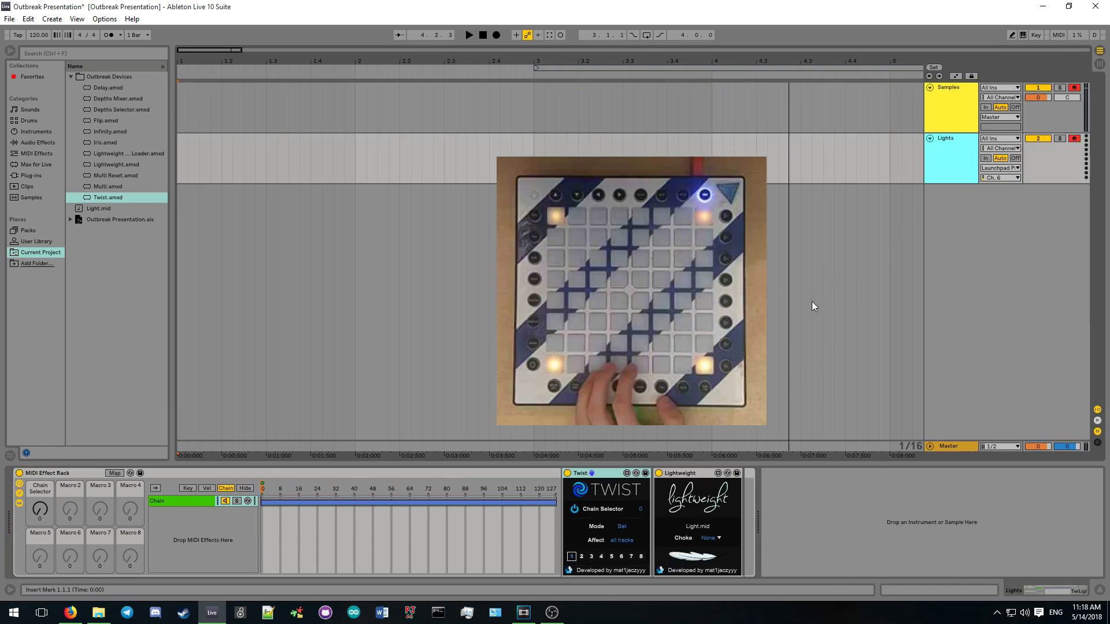
drag(646, 508, 646, 491)
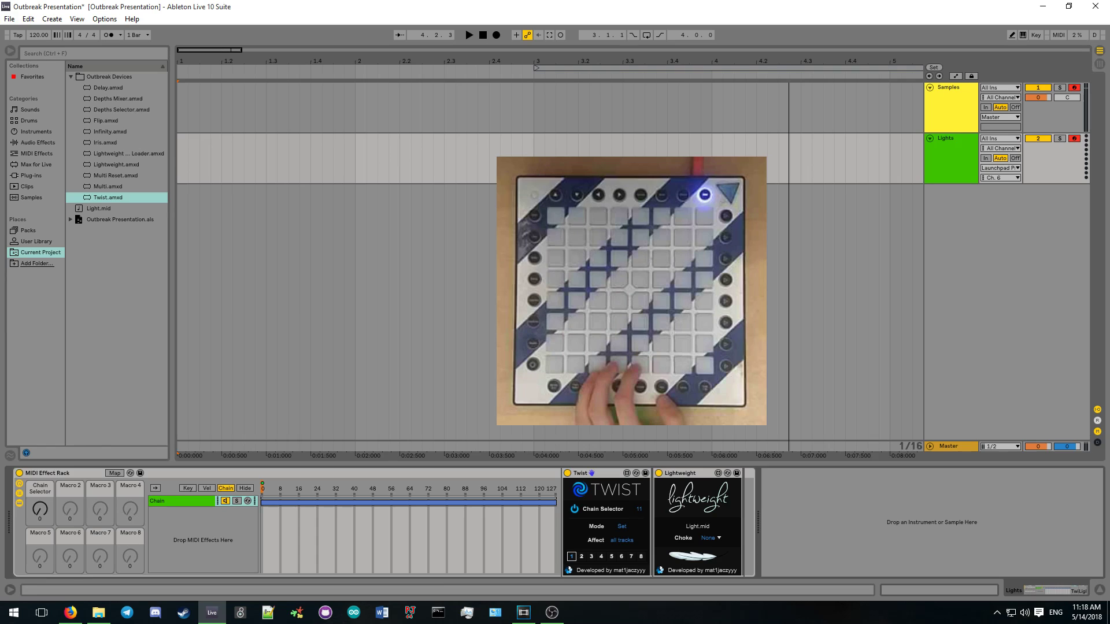
click(964, 125)
click(951, 155)
click(582, 557)
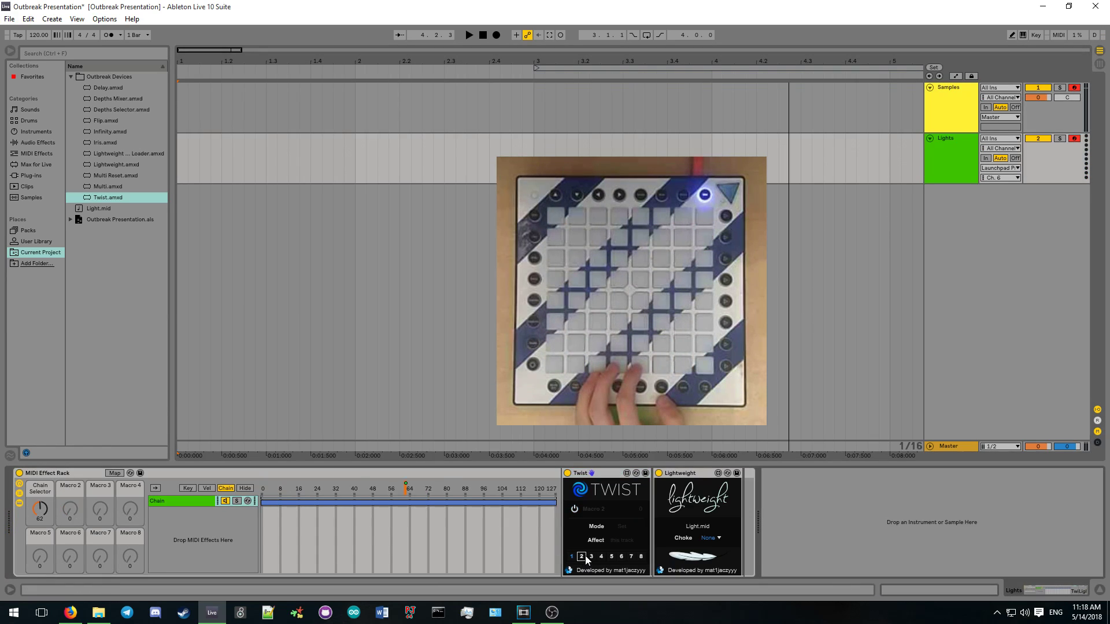
click(931, 126)
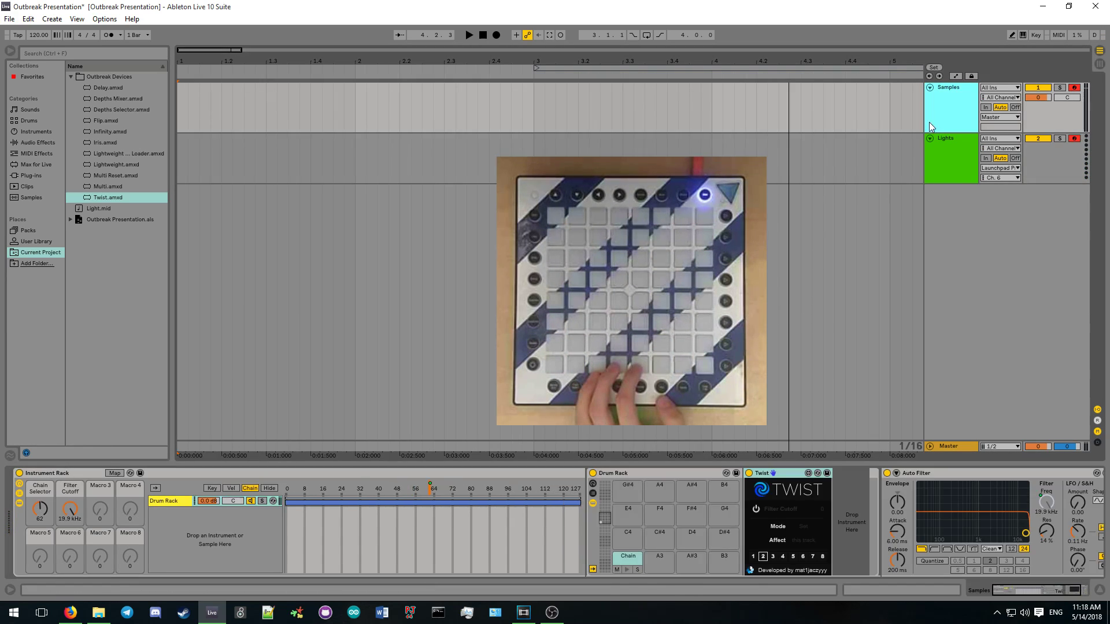
click(618, 561)
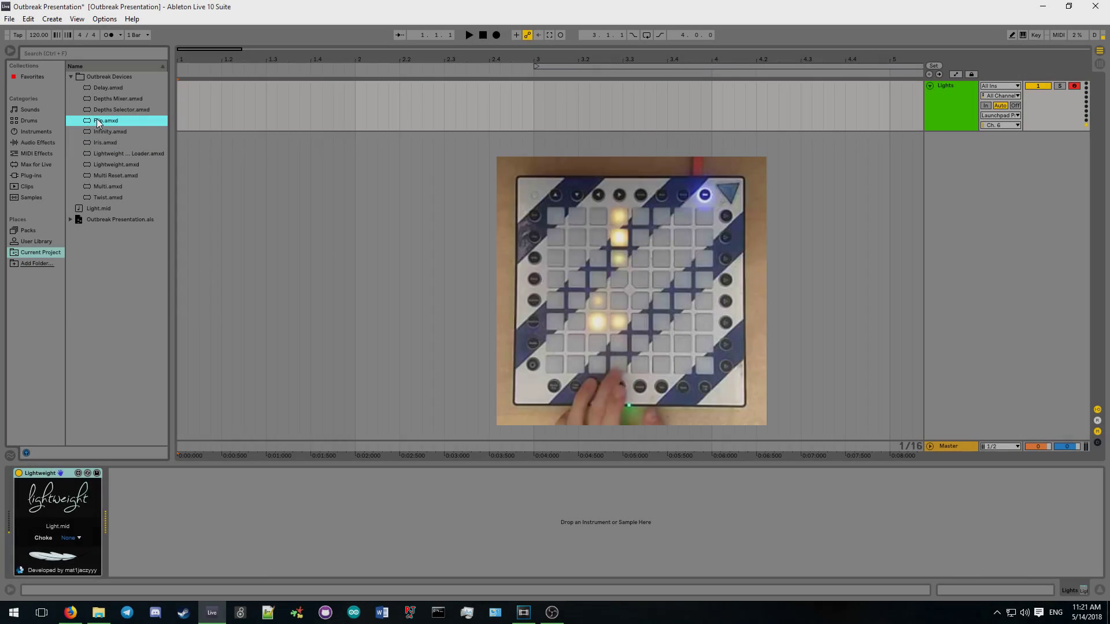
Load Flip after Lightweight on the Lights track and set its mirror to Vertical.
double_click(96, 119)
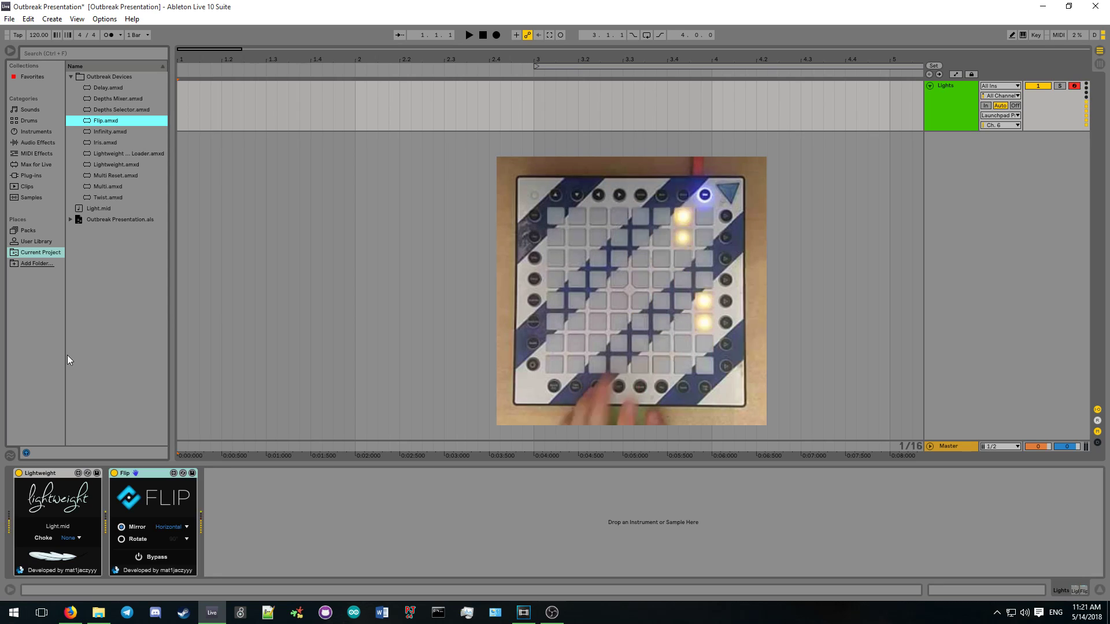
click(171, 527)
click(167, 536)
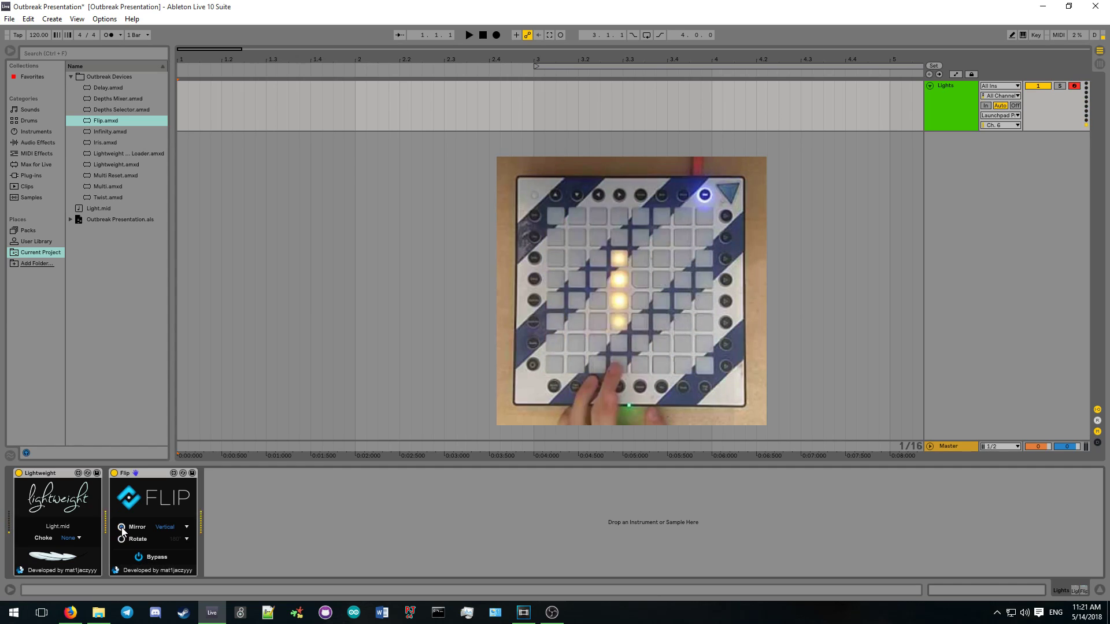
Duplicate Flip with Ctrl+D and open the copy's mirror choices for Horizontal.
click(156, 490)
key(ctrl+d)
click(264, 526)
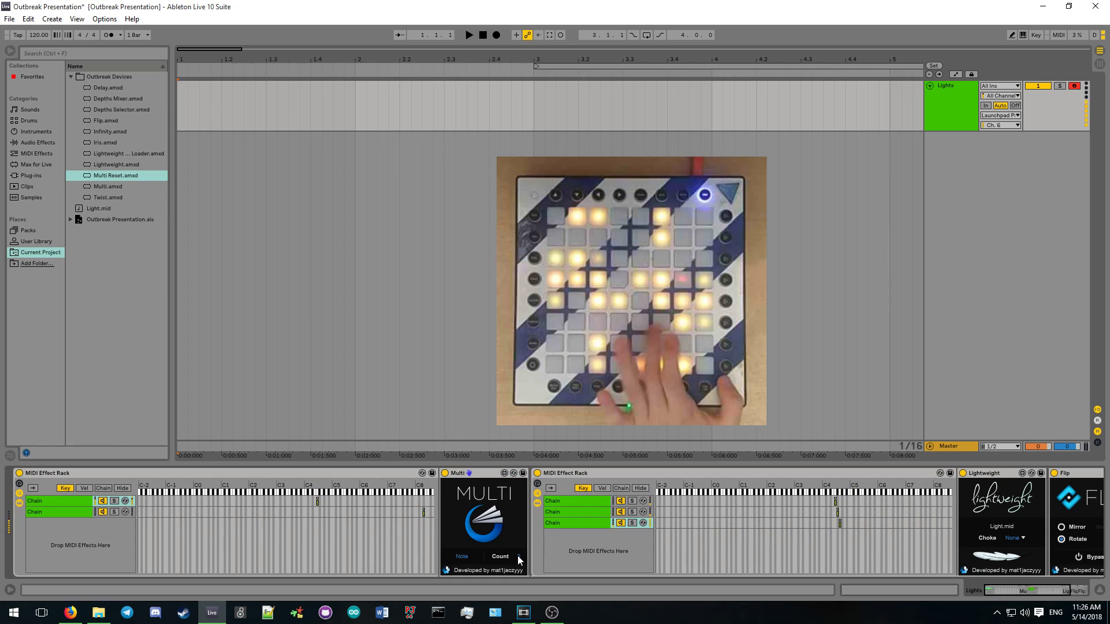
Switch the Multi device from note mode to Macro mode.
click(386, 515)
click(380, 498)
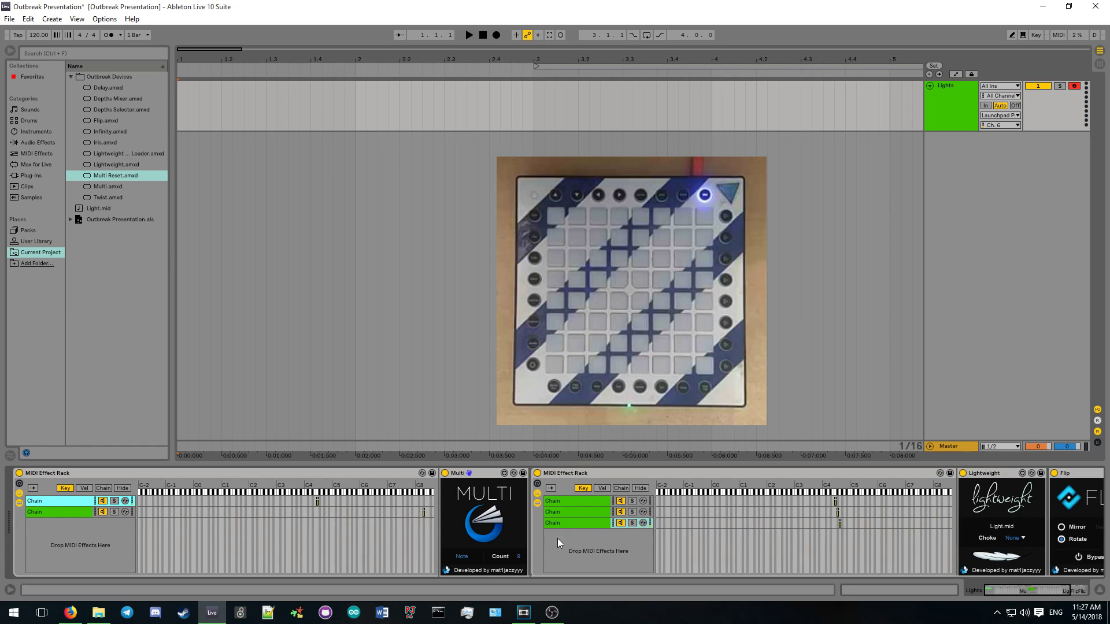
click(520, 558)
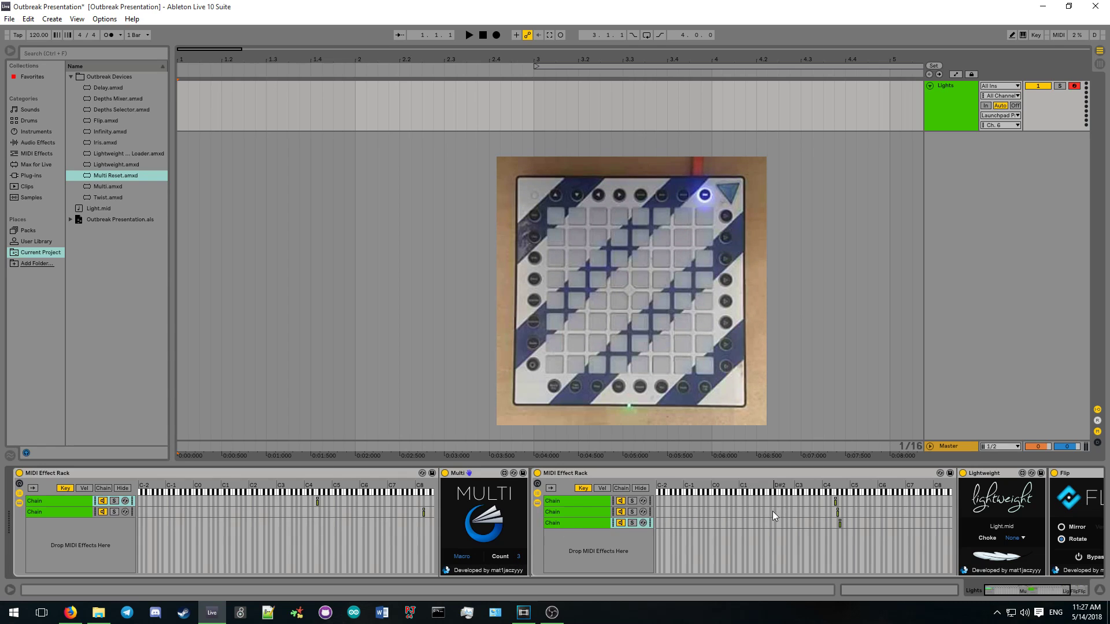
Map the second MIDI Effect Rack's chain selector to Macro 1.
click(592, 523)
click(621, 487)
click(583, 513)
click(584, 523)
right_click(678, 488)
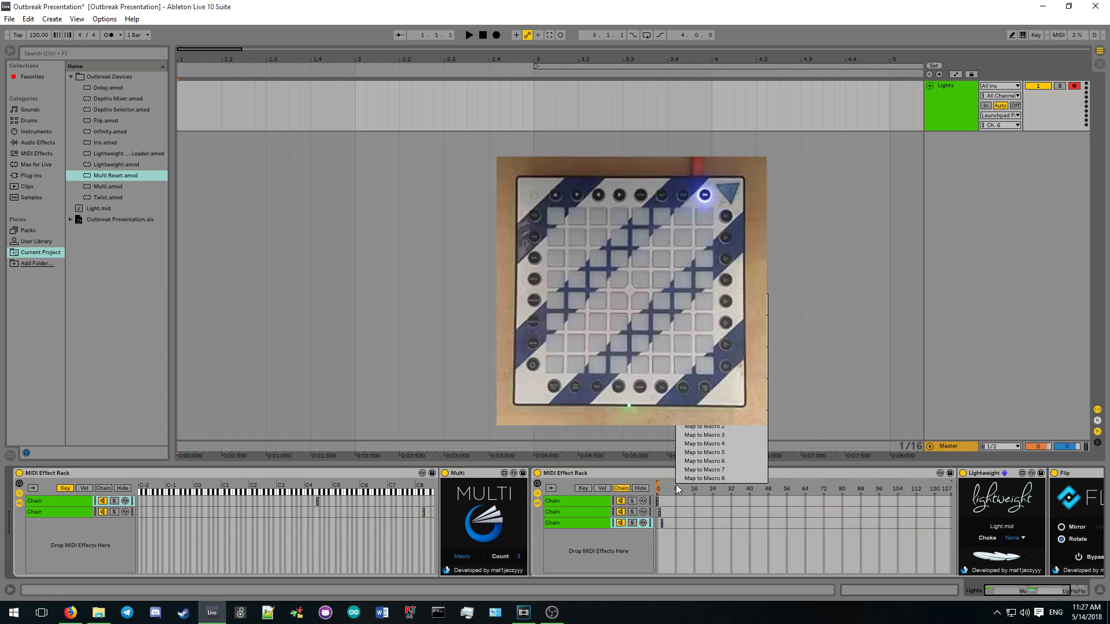
click(722, 417)
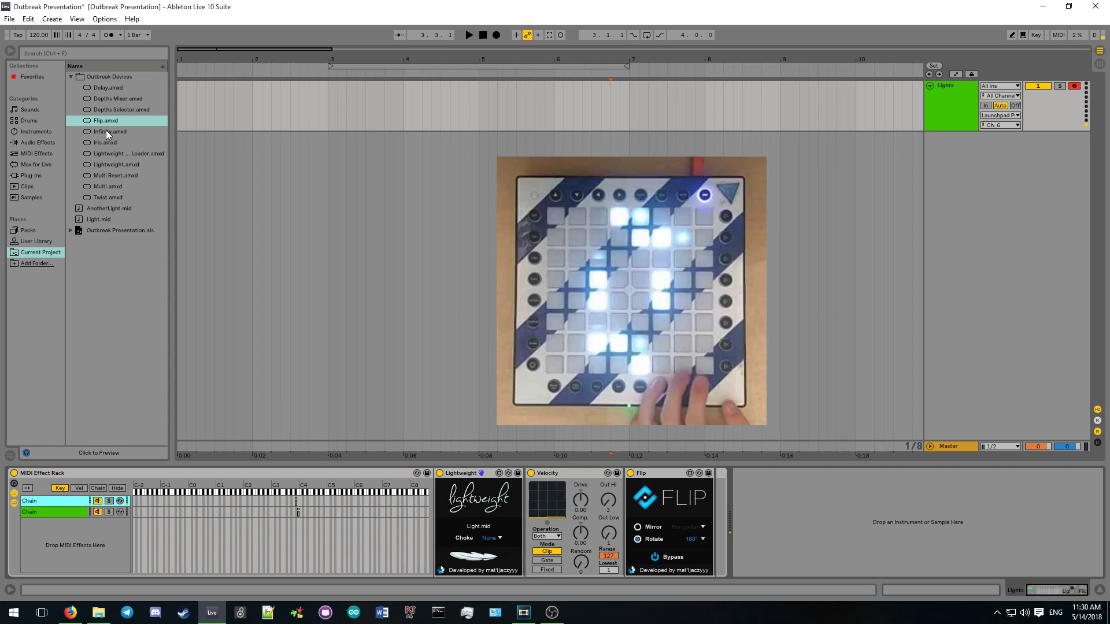
Add Infinity.amxd after Flip at the end of the Lights chain.
drag(107, 132, 717, 480)
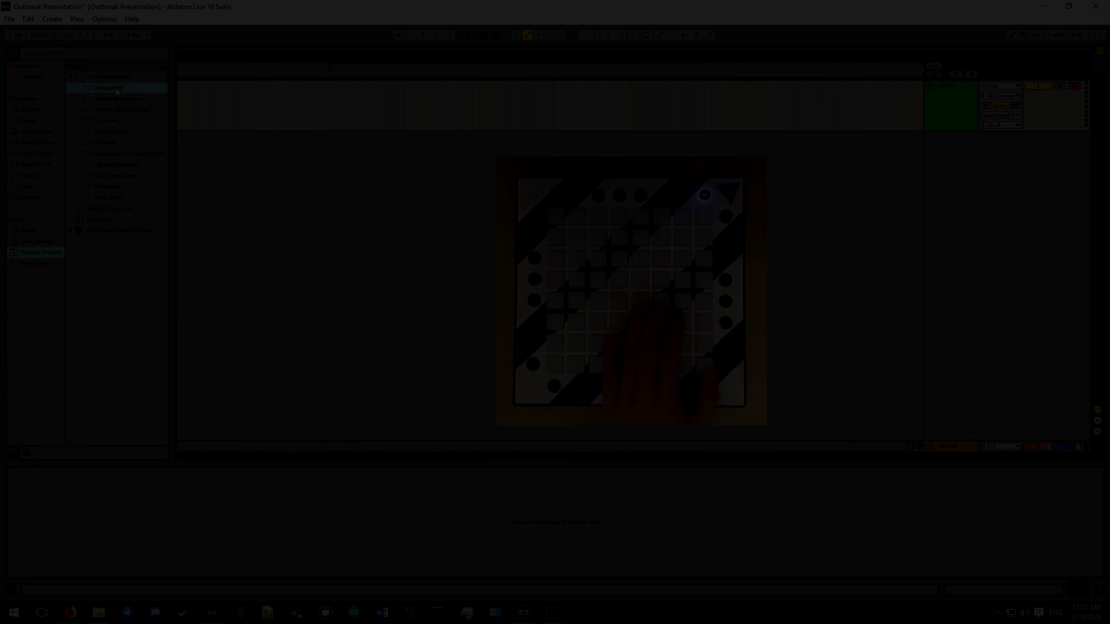
Load the Delay device onto the Lights track.
double_click(116, 88)
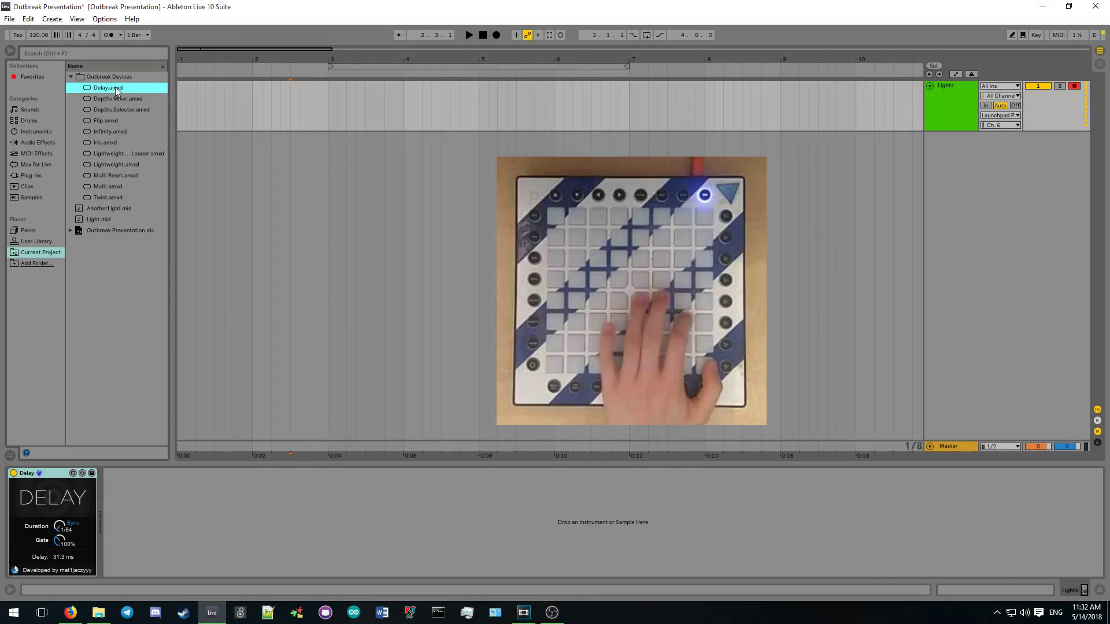
Set Delay's duration to 1/8 (250 ms), then paste Lightweight and three Flip devices after it.
drag(59, 526, 59, 518)
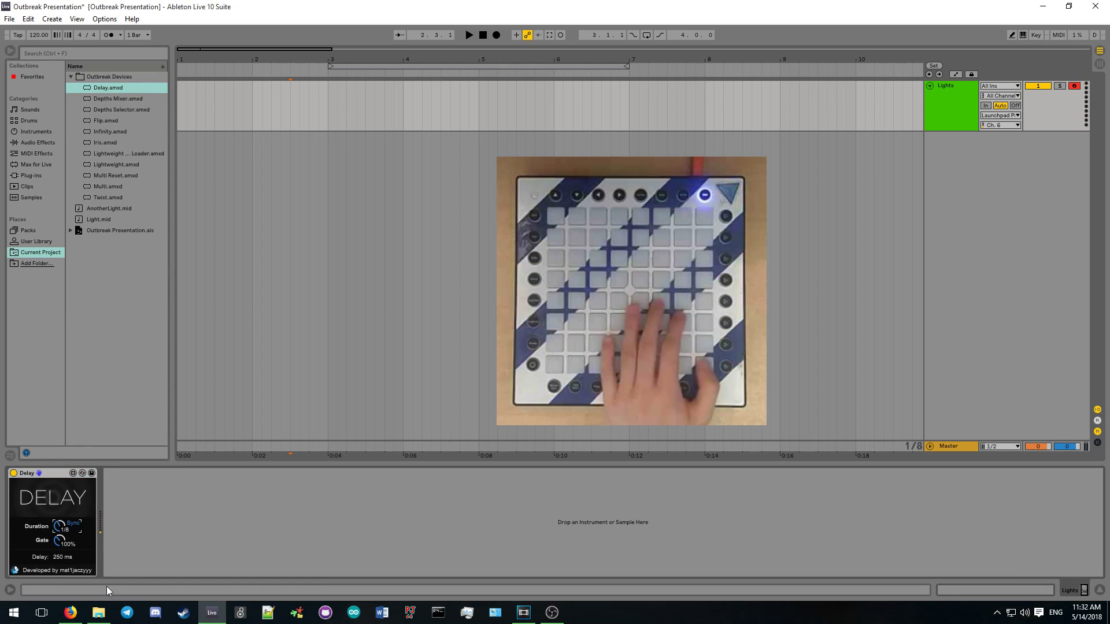
right_click(154, 532)
click(167, 537)
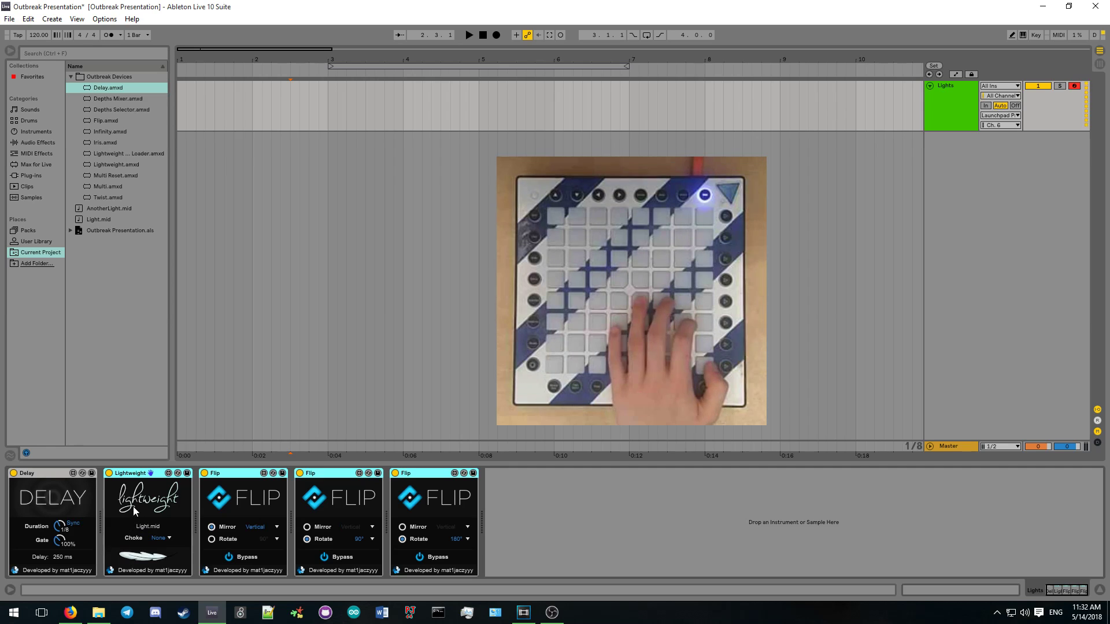